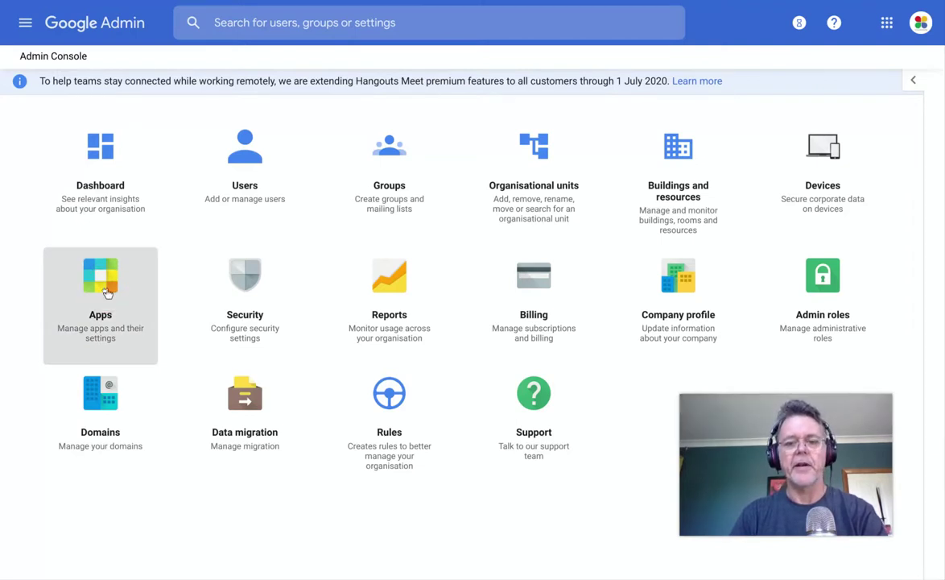
Open the Additional Google services under Apps and review the list of services and their status.
{"action": "left_click", "coordinate": [107, 293]}
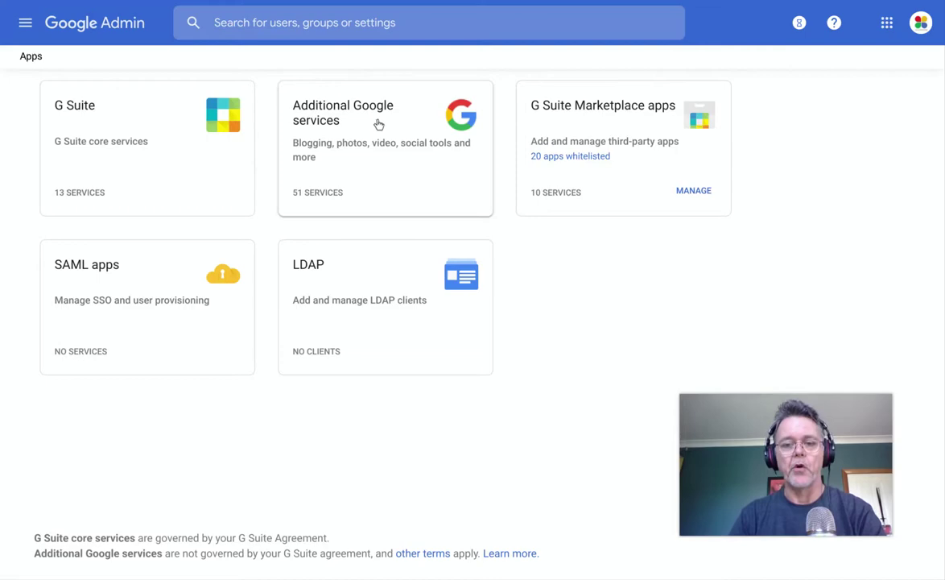
{"action": "left_click", "coordinate": [147, 148]}
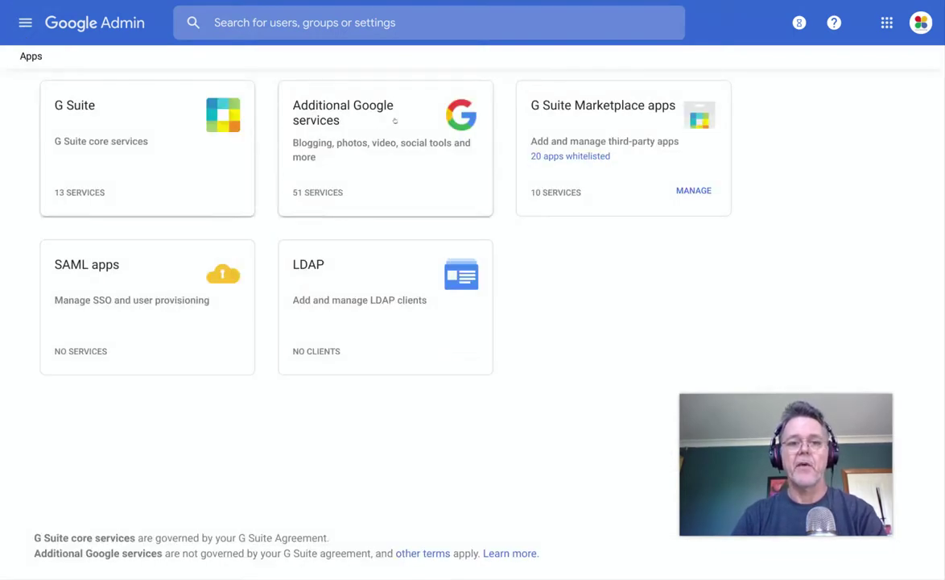
{"action": "left_click", "coordinate": [375, 124]}
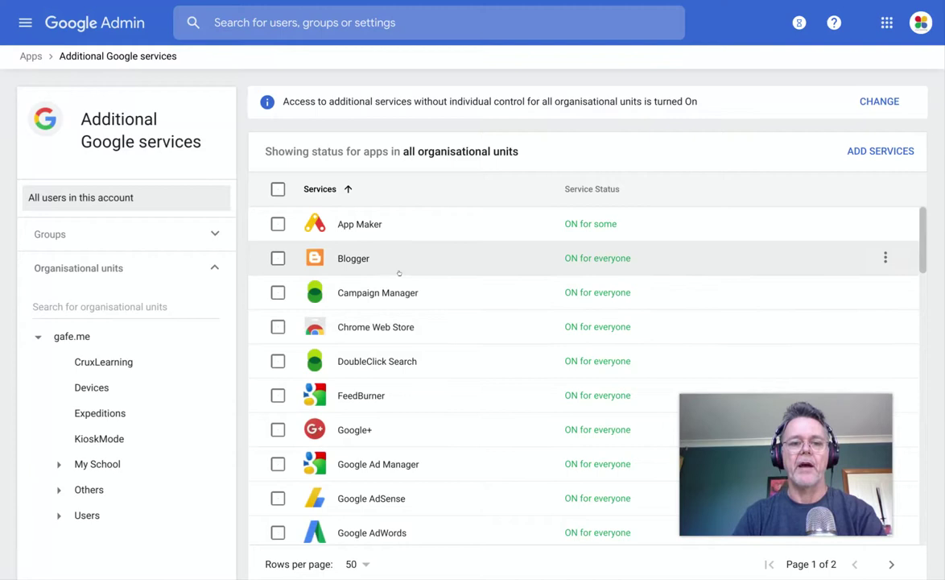
{"action": "scroll", "coordinate": [490, 353], "scroll_direction": "down", "scroll_amount": 5}
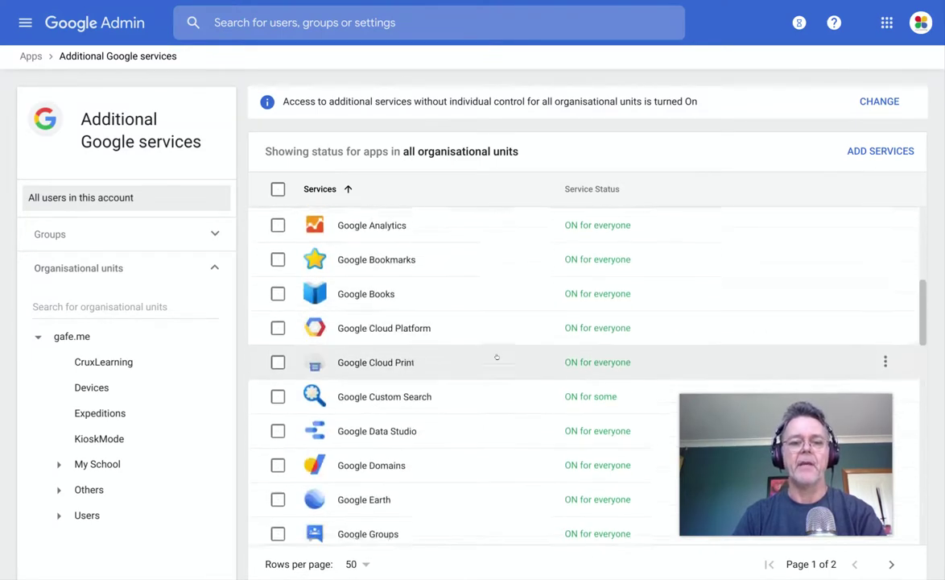
{"action": "scroll", "coordinate": [496, 357], "scroll_direction": "down", "scroll_amount": 4}
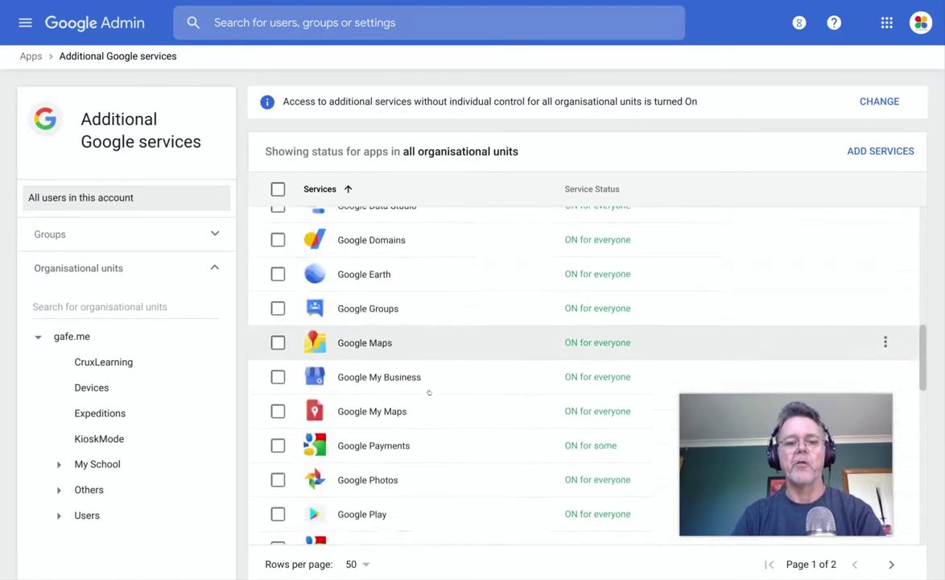
{"action": "scroll", "coordinate": [463, 380], "scroll_direction": "up", "scroll_amount": 5}
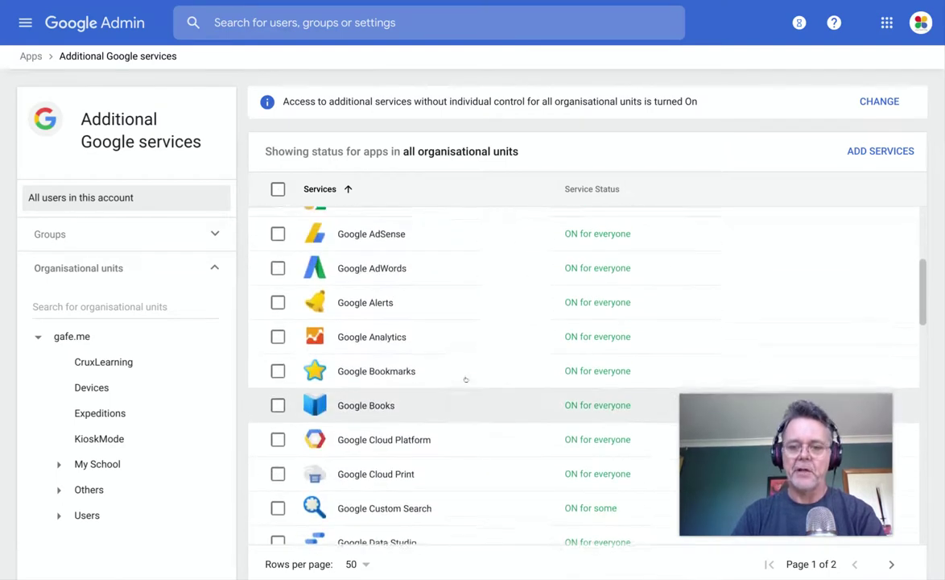
{"action": "scroll", "coordinate": [465, 379], "scroll_direction": "up", "scroll_amount": 4}
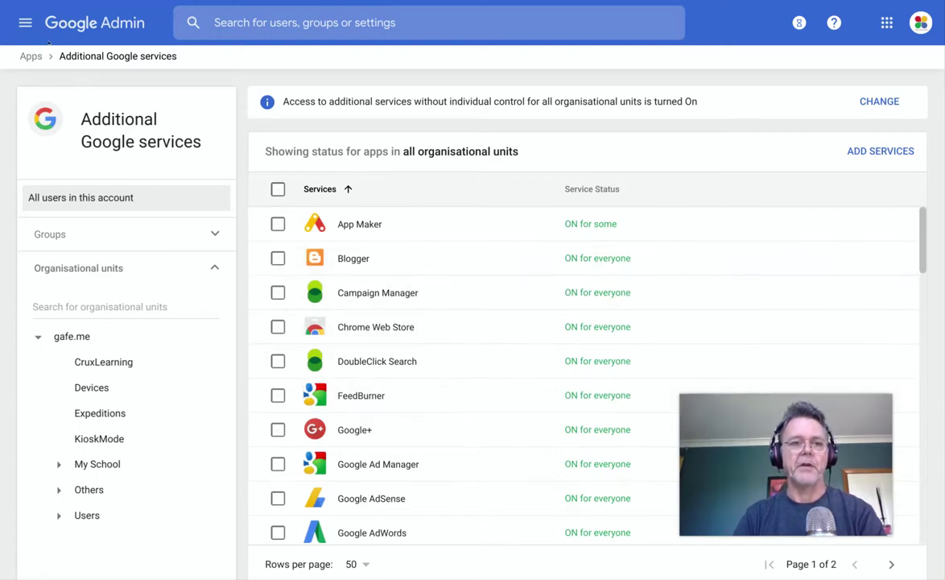
Open the G Suite core services and expand the My School and Students organisational units.
{"action": "left_click", "coordinate": [28, 2]}
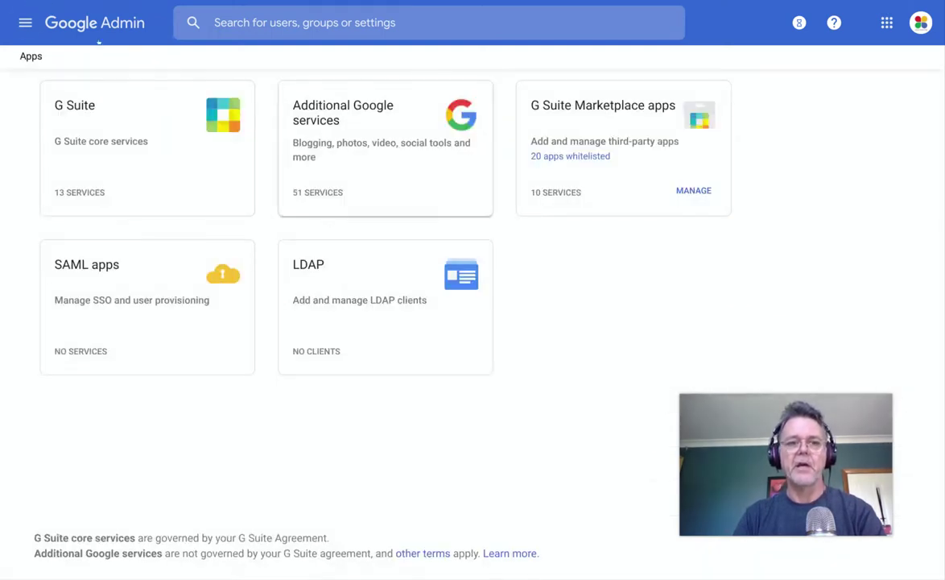
{"action": "left_click", "coordinate": [146, 140]}
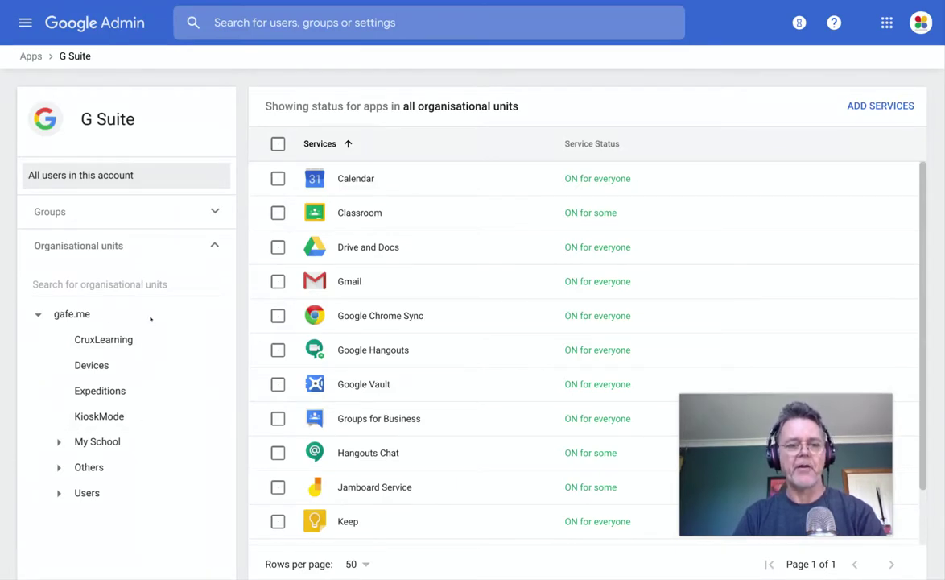
{"action": "left_click", "coordinate": [58, 442]}
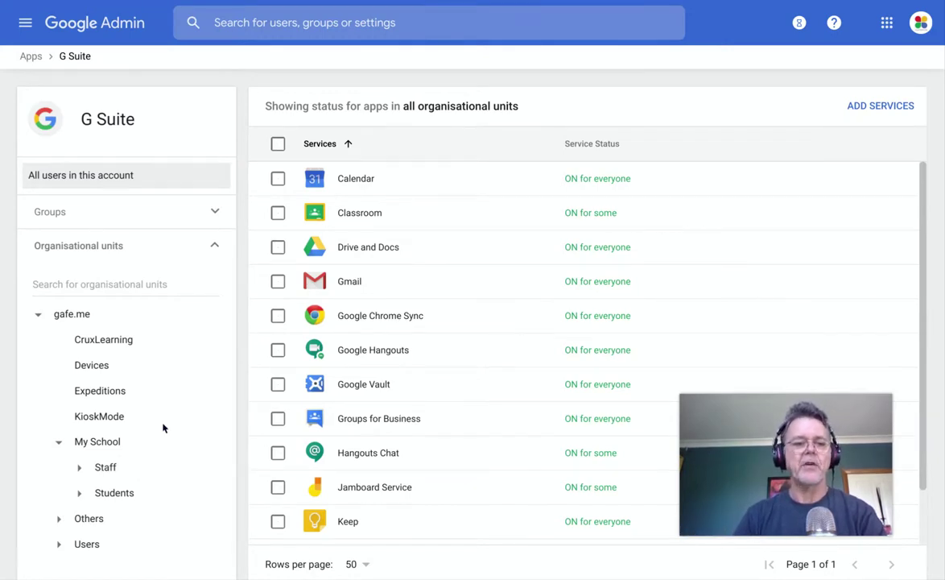
{"action": "left_click", "coordinate": [78, 493]}
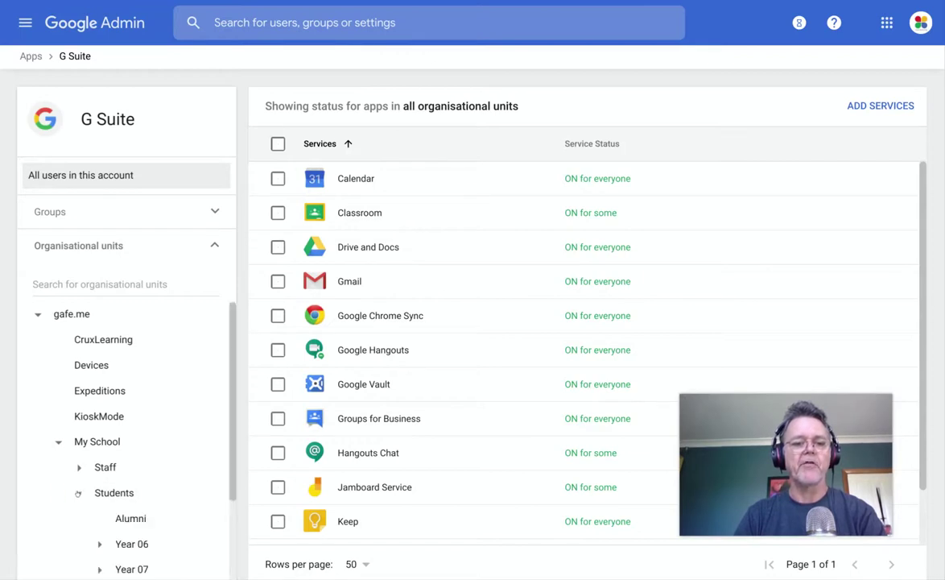
{"action": "scroll", "coordinate": [136, 428], "scroll_direction": "down", "scroll_amount": 3}
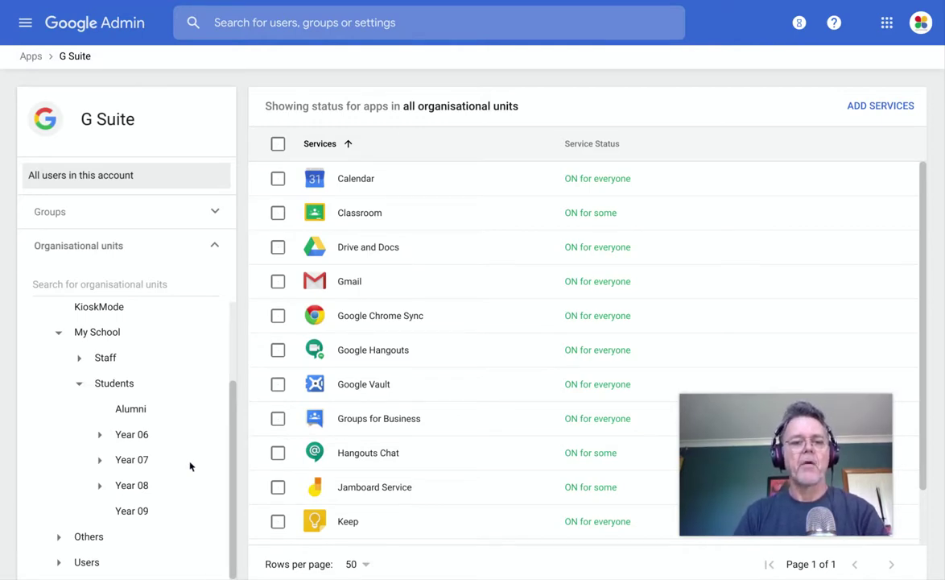
{"action": "scroll", "coordinate": [190, 466], "scroll_direction": "up", "scroll_amount": 3}
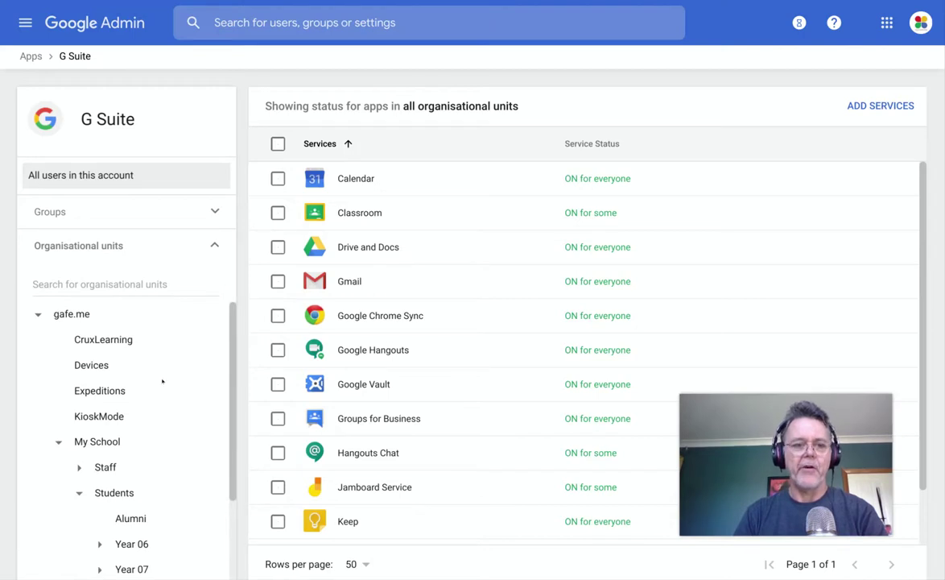
Check the G Suite service statuses for the gafe.me root, Year 06 and Students organisational units.
{"action": "left_click", "coordinate": [72, 316]}
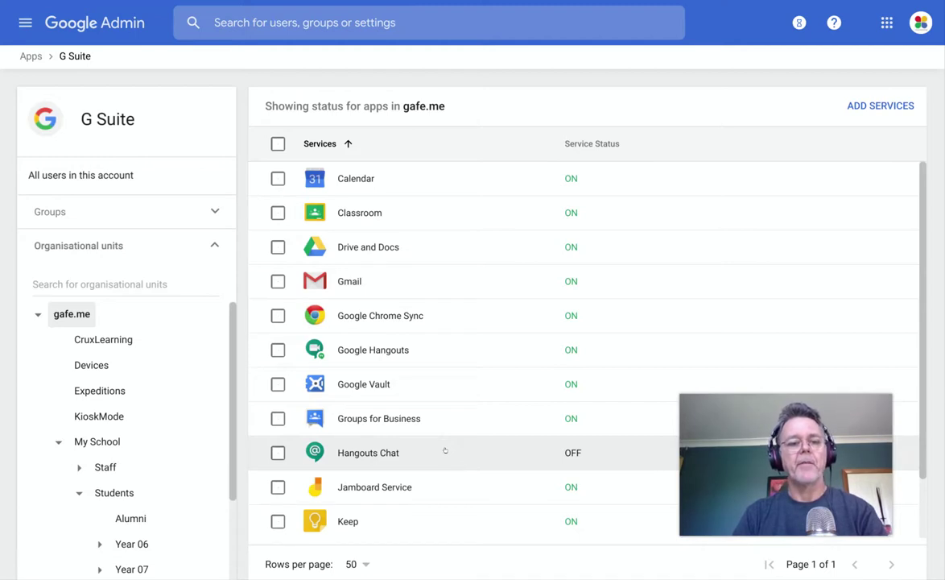
{"action": "scroll", "coordinate": [133, 415], "scroll_direction": "down", "scroll_amount": 3}
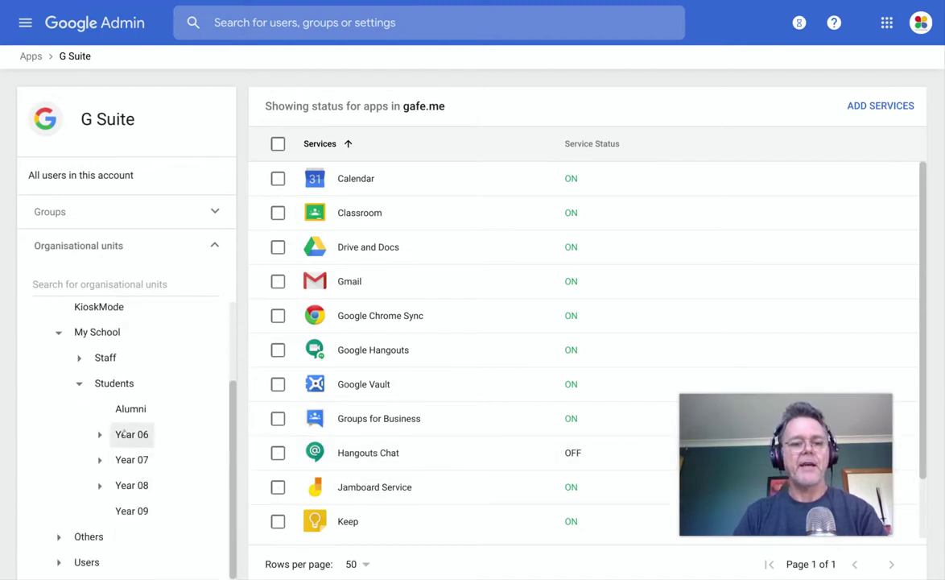
{"action": "left_click", "coordinate": [127, 435]}
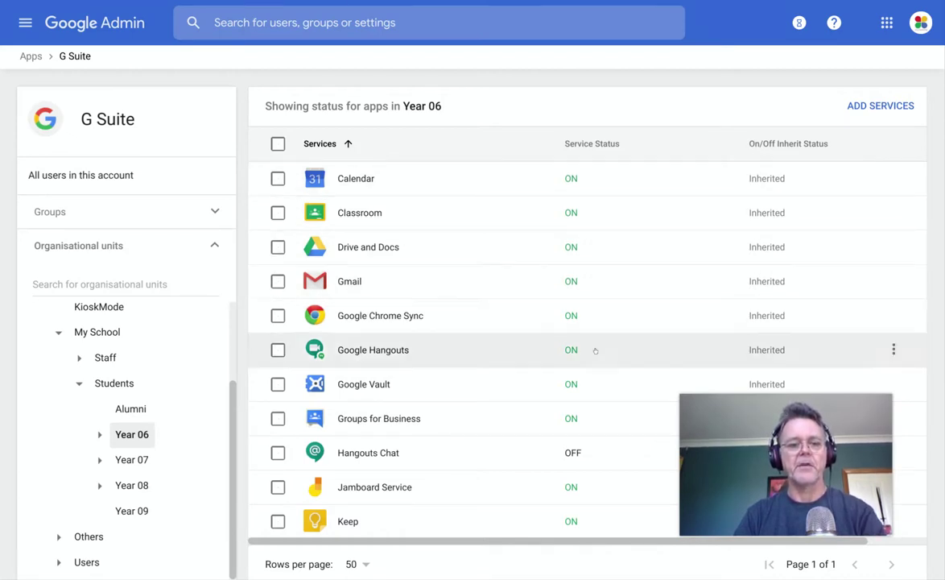
{"action": "left_click", "coordinate": [107, 383]}
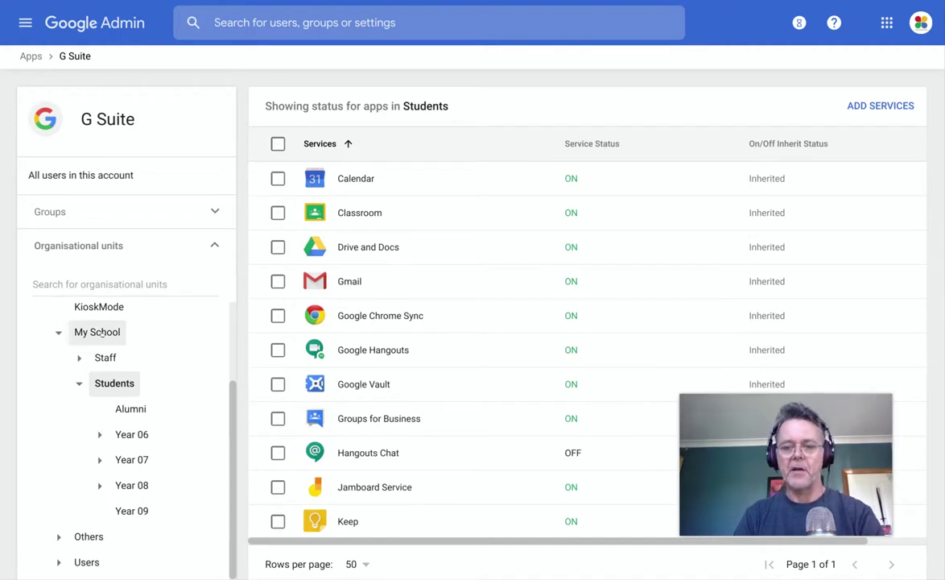
Turn off Gmail and Google Hangouts for all users in the Year 06 organisational unit.
{"action": "left_click", "coordinate": [125, 436]}
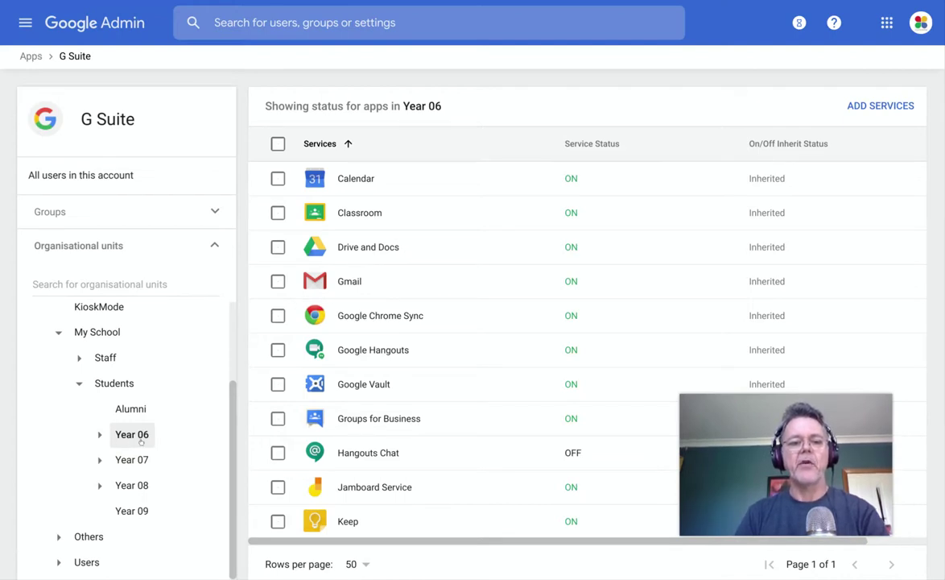
{"action": "left_click", "coordinate": [277, 281]}
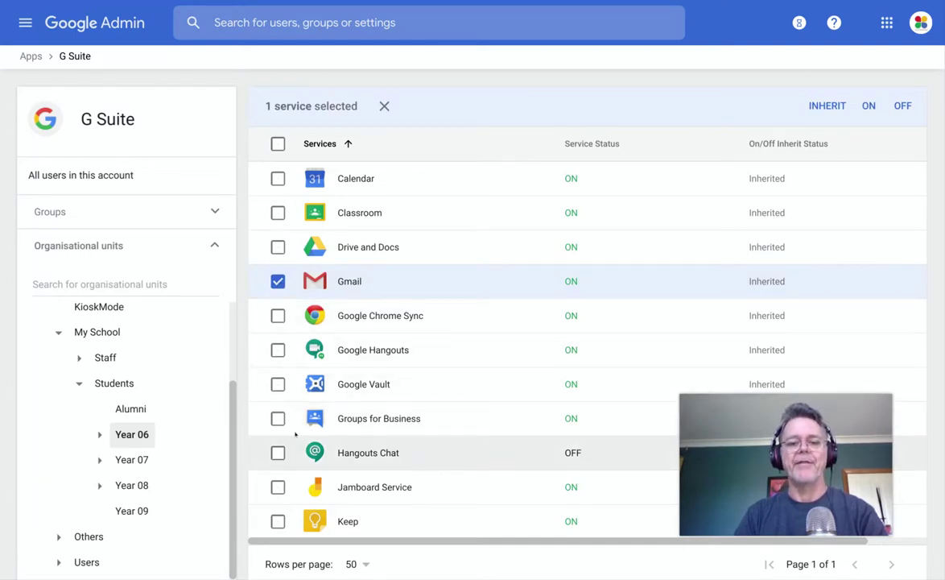
{"action": "left_click", "coordinate": [278, 350]}
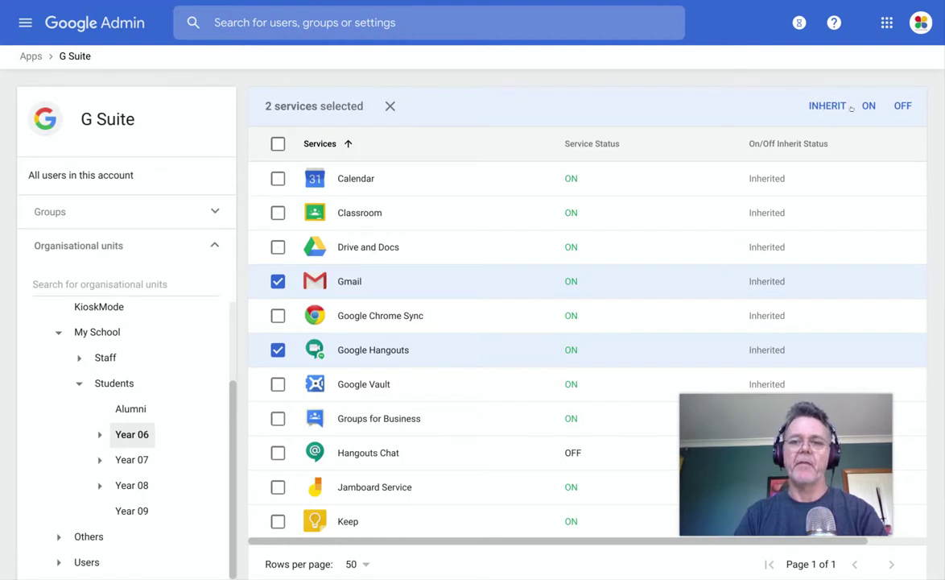
{"action": "left_click", "coordinate": [902, 106]}
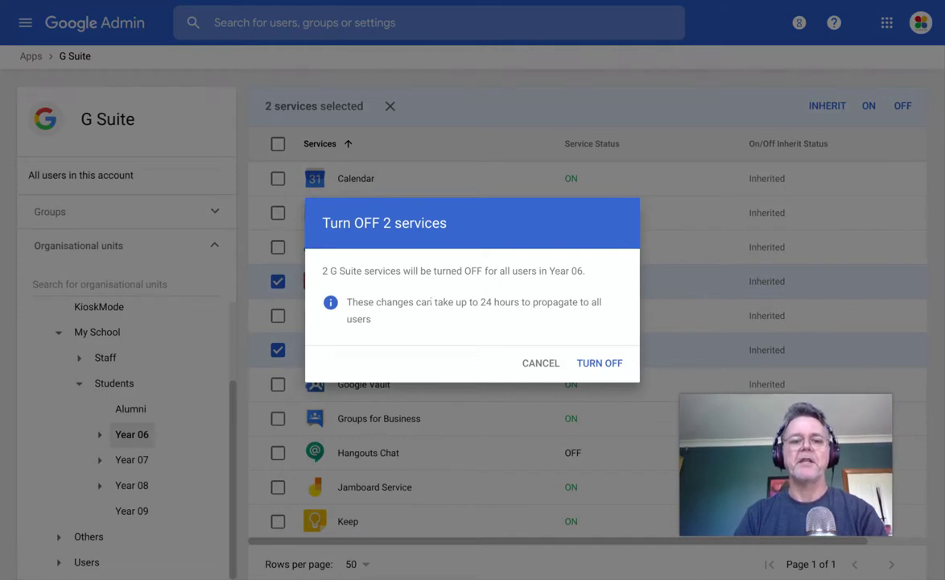
{"action": "left_click", "coordinate": [606, 363]}
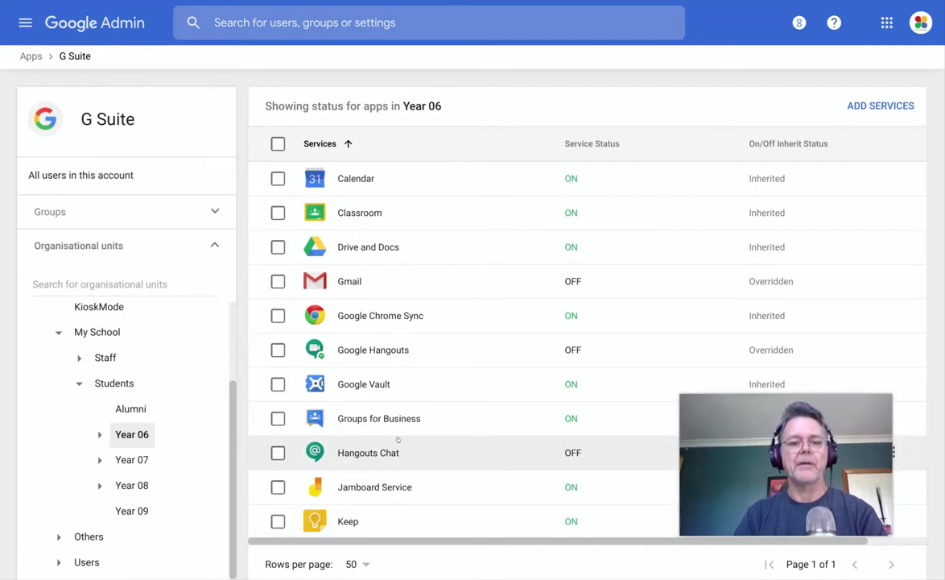
Compare the service statuses of the Year 07 organisational unit with those of Year 06.
{"action": "scroll", "coordinate": [398, 439], "scroll_direction": "down", "scroll_amount": 1}
{"action": "scroll", "coordinate": [400, 441], "scroll_direction": "up", "scroll_amount": 1}
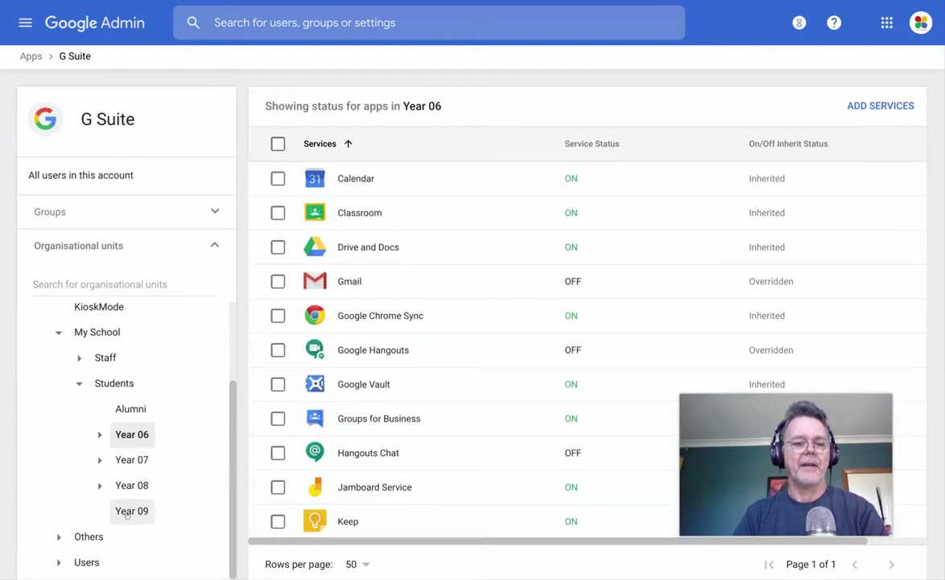
{"action": "left_click", "coordinate": [129, 458]}
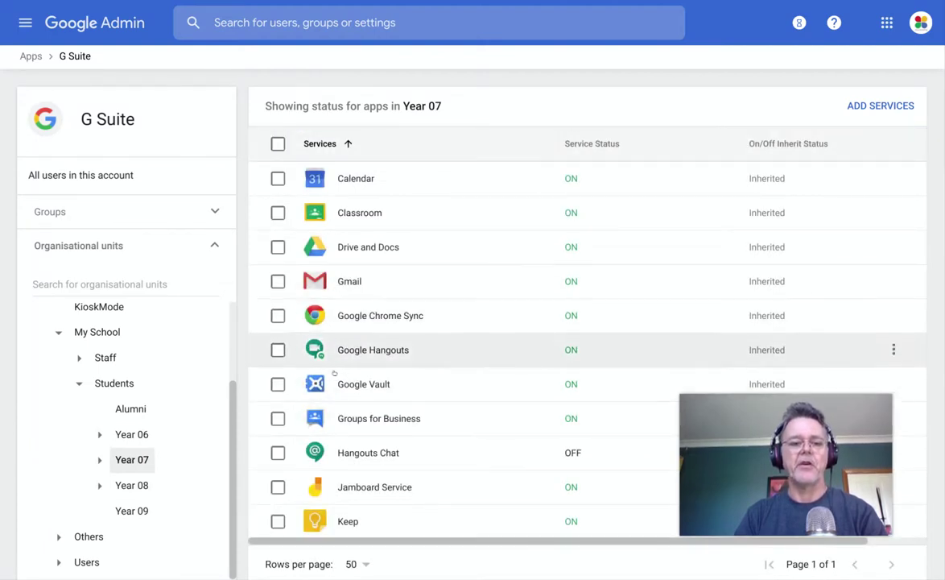
{"action": "left_click", "coordinate": [148, 434]}
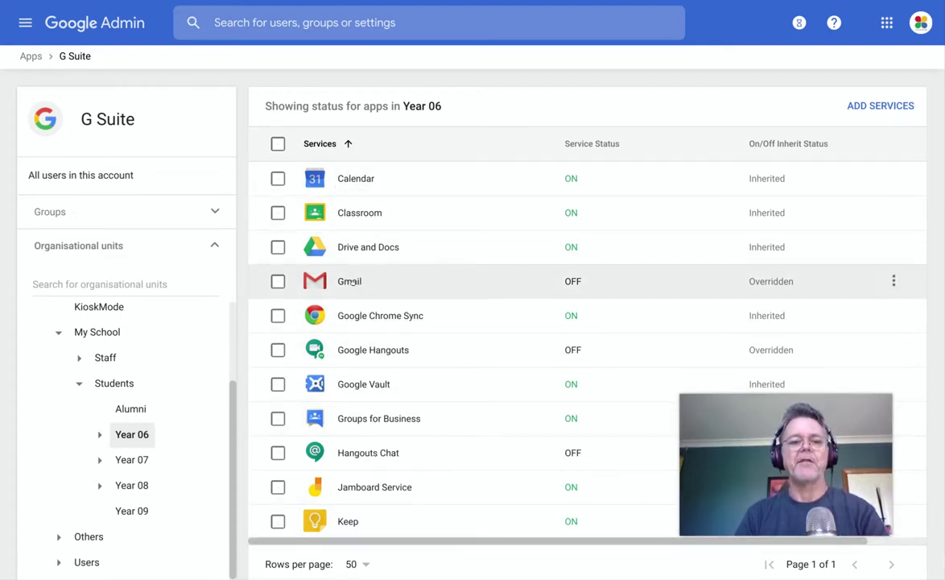
Open the Meet settings of Google Hangouts and show them for the Staff unit under My School.
{"action": "scroll", "coordinate": [354, 286], "scroll_direction": "down", "scroll_amount": 1}
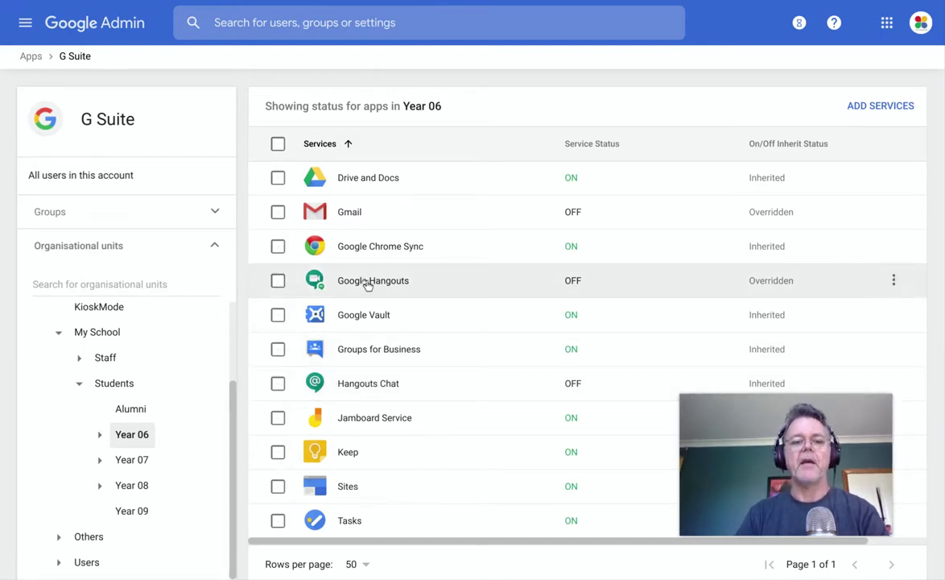
{"action": "left_click", "coordinate": [367, 281]}
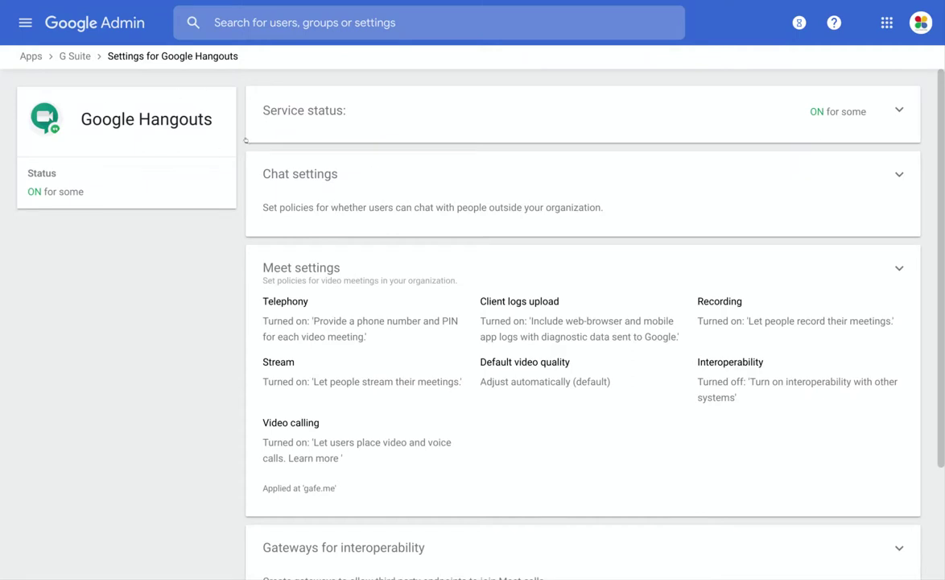
{"action": "scroll", "coordinate": [503, 237], "scroll_direction": "down", "scroll_amount": 2}
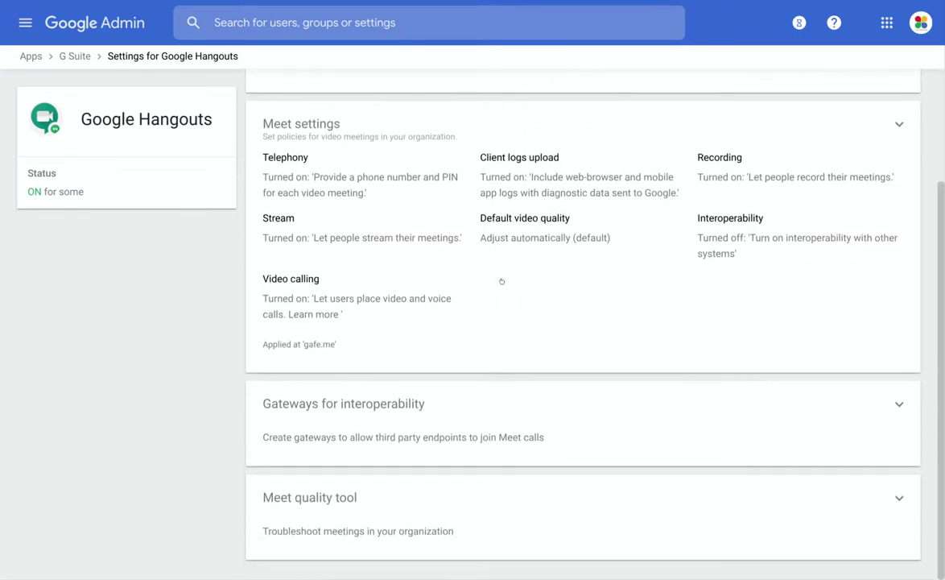
{"action": "scroll", "coordinate": [501, 276], "scroll_direction": "up", "scroll_amount": 1}
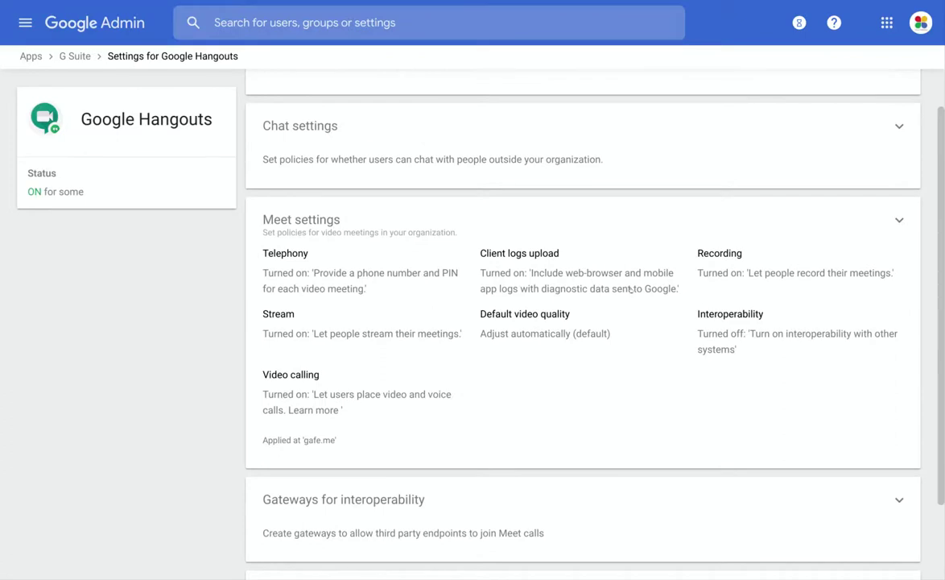
{"action": "left_click", "coordinate": [897, 220]}
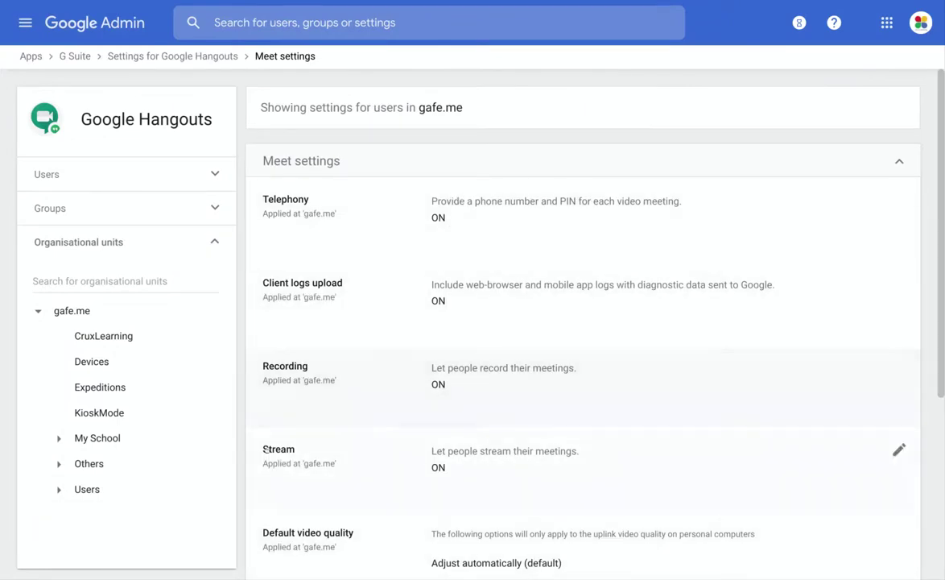
{"action": "left_click", "coordinate": [58, 439]}
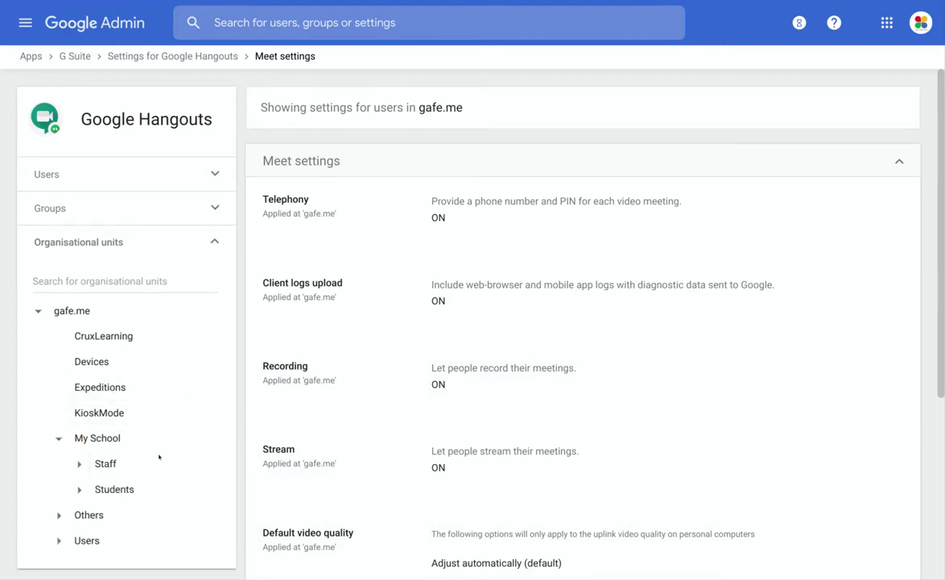
{"action": "left_click", "coordinate": [105, 464]}
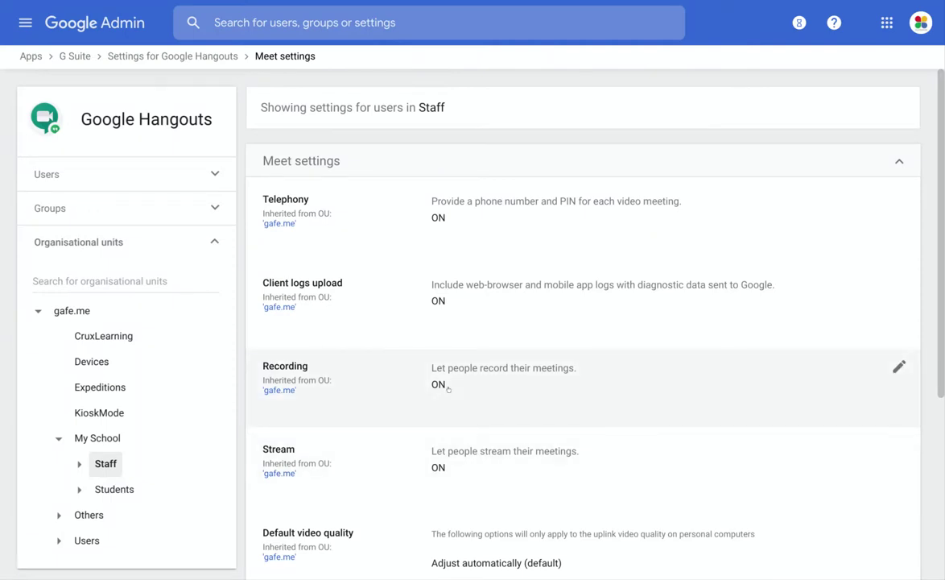
Override the inherited Meet recording setting for the Students unit so that people cannot record their meetings.
{"action": "left_click", "coordinate": [112, 490]}
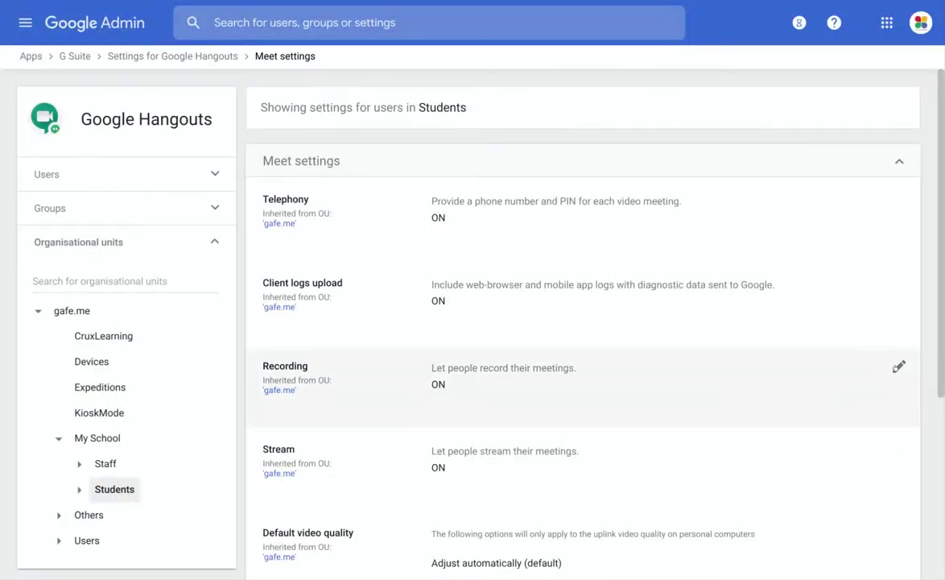
{"action": "left_click", "coordinate": [825, 358]}
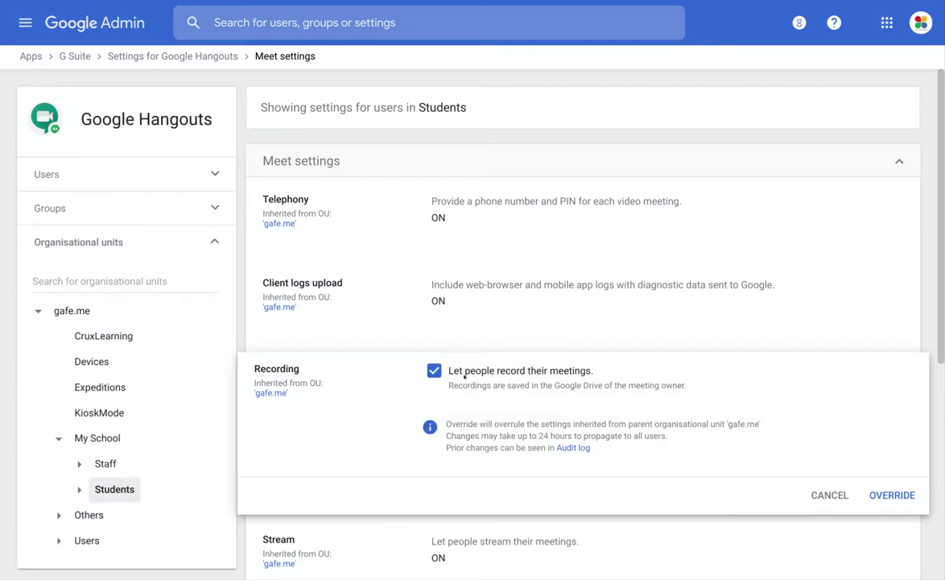
{"action": "left_click", "coordinate": [530, 371]}
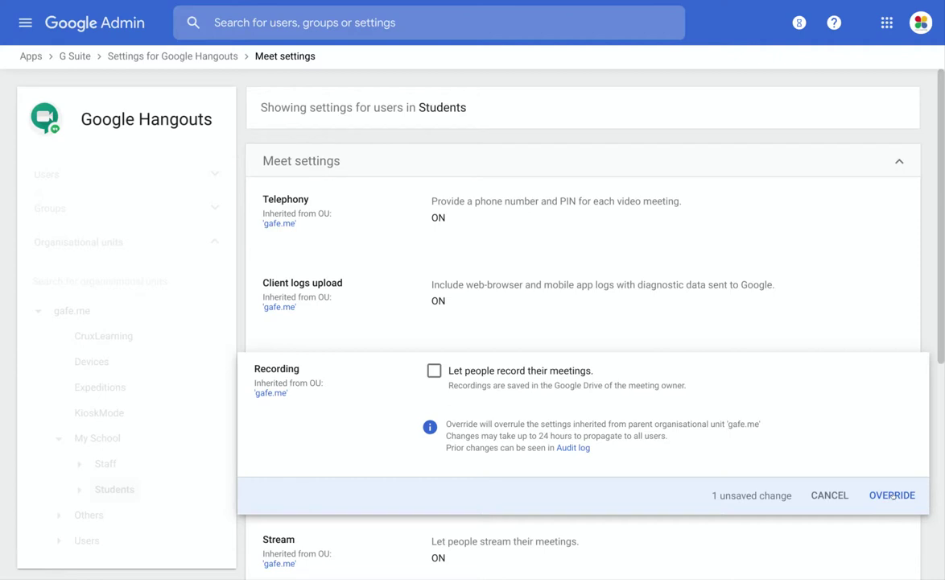
{"action": "left_click", "coordinate": [892, 496]}
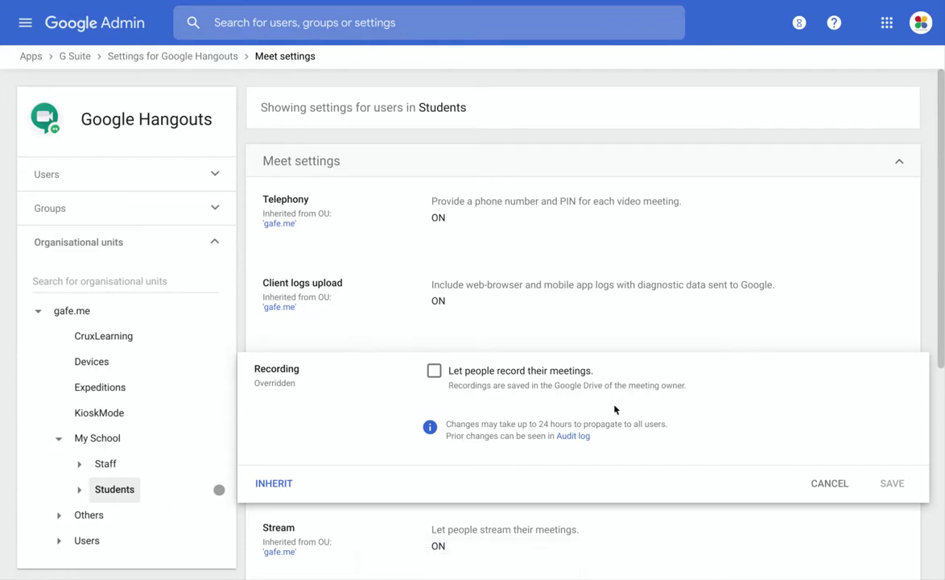
Turn off video and voice calls for the Students unit, save the change, and compare the video calling setting with the Staff unit.
{"action": "scroll", "coordinate": [616, 415], "scroll_direction": "down", "scroll_amount": 4}
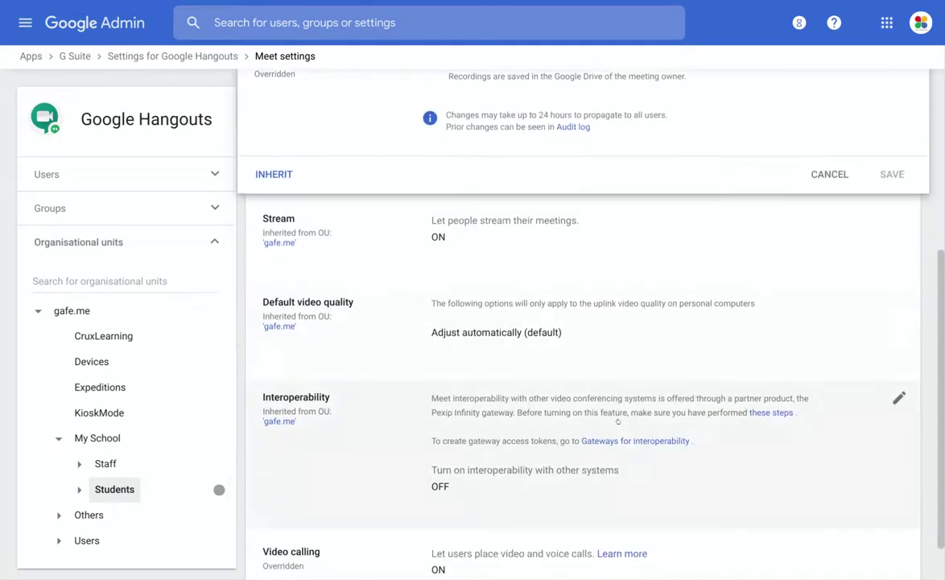
{"action": "scroll", "coordinate": [618, 421], "scroll_direction": "down", "scroll_amount": 1}
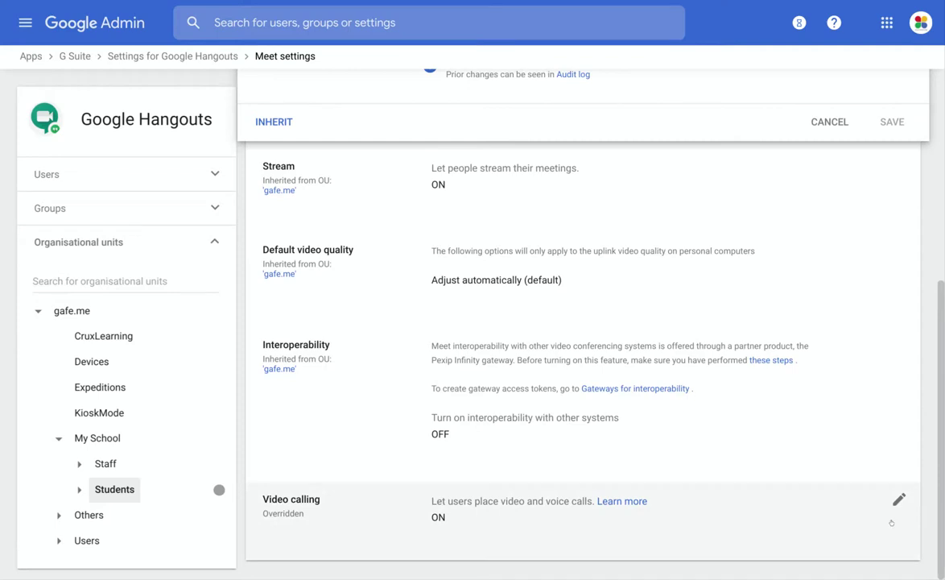
{"action": "left_click", "coordinate": [898, 498]}
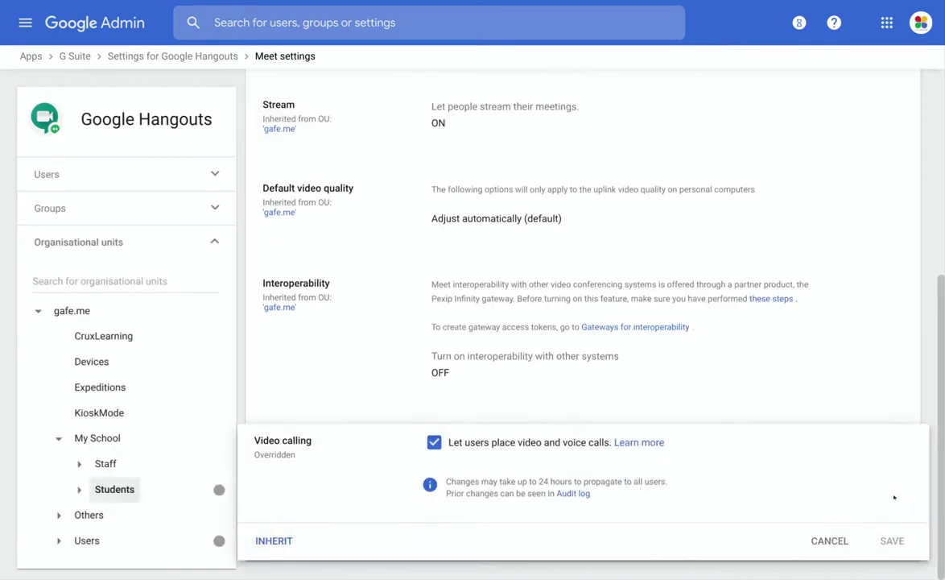
{"action": "left_click", "coordinate": [434, 443]}
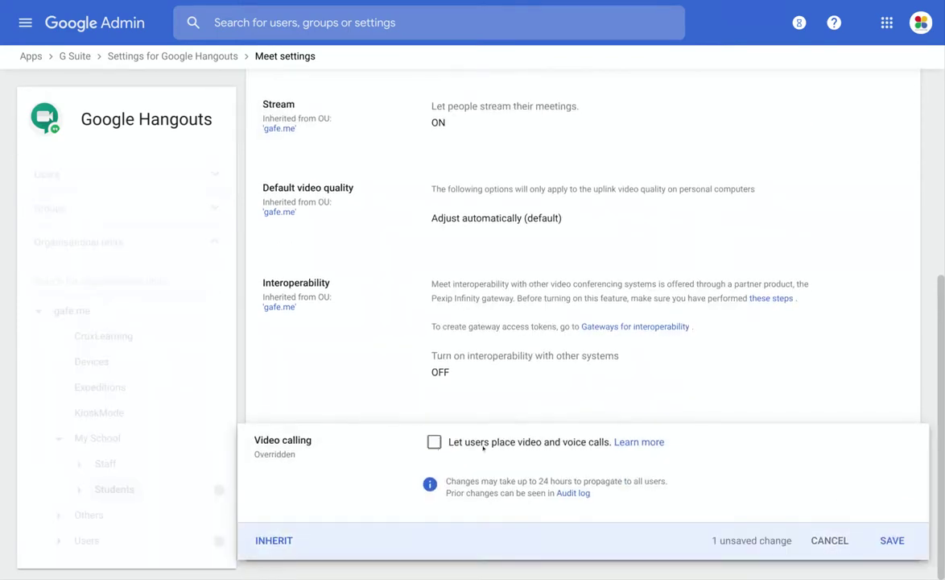
{"action": "left_click", "coordinate": [894, 541]}
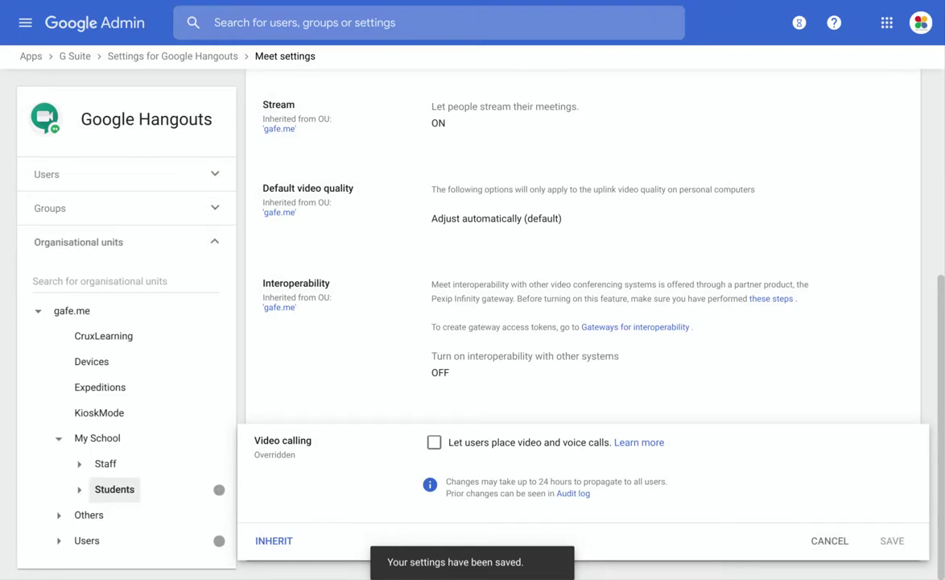
{"action": "left_click", "coordinate": [106, 462]}
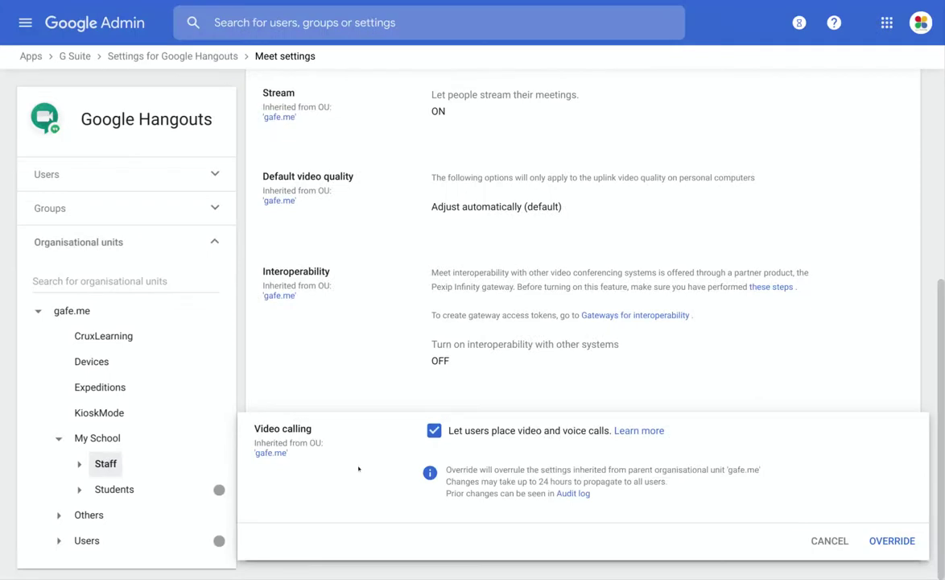
{"action": "left_click", "coordinate": [113, 488]}
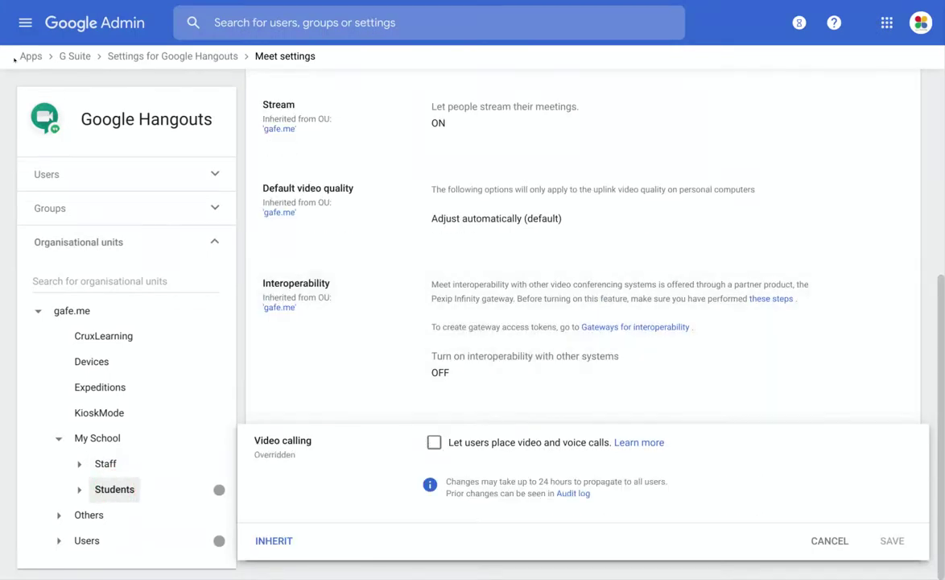
Return to the G Suite services list and show the service statuses for Year 06 under My School's Students unit.
{"action": "left_click", "coordinate": [76, 57]}
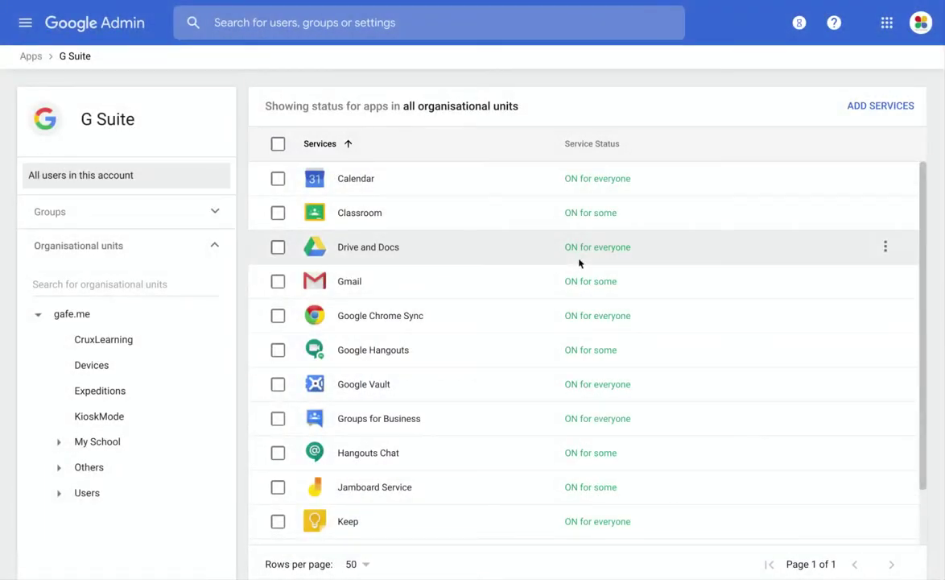
{"action": "left_click", "coordinate": [59, 443]}
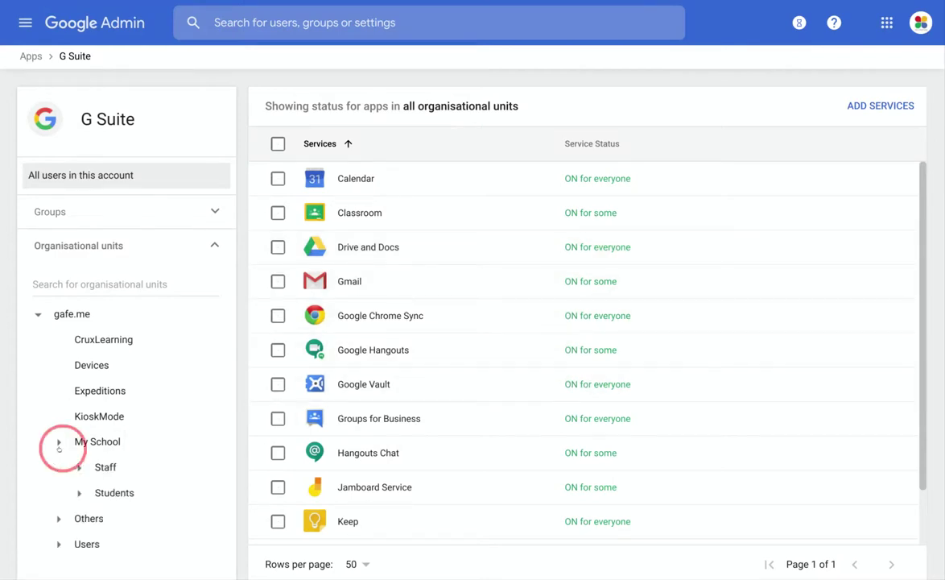
{"action": "left_click", "coordinate": [103, 493]}
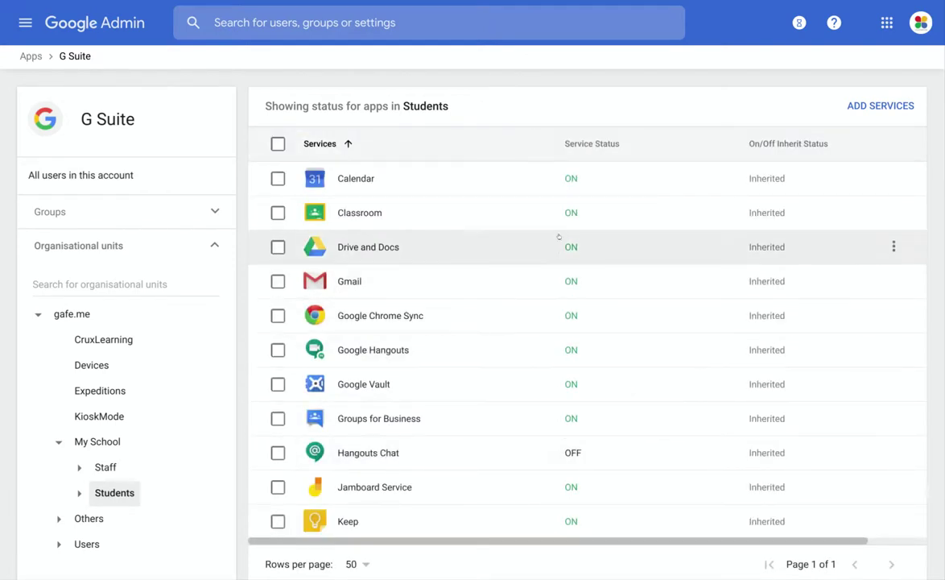
{"action": "left_click", "coordinate": [79, 492]}
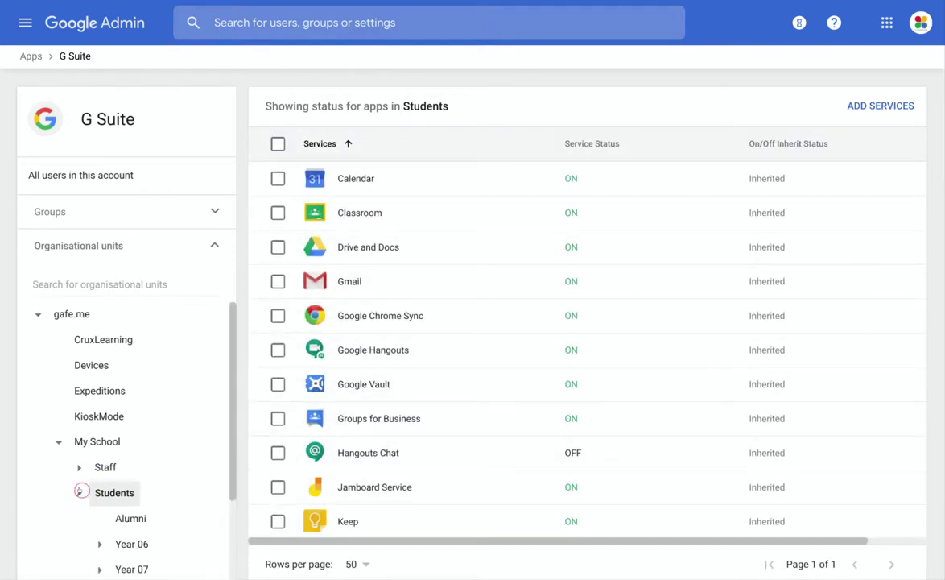
{"action": "scroll", "coordinate": [161, 447], "scroll_direction": "down", "scroll_amount": 3}
{"action": "left_click", "coordinate": [143, 440]}
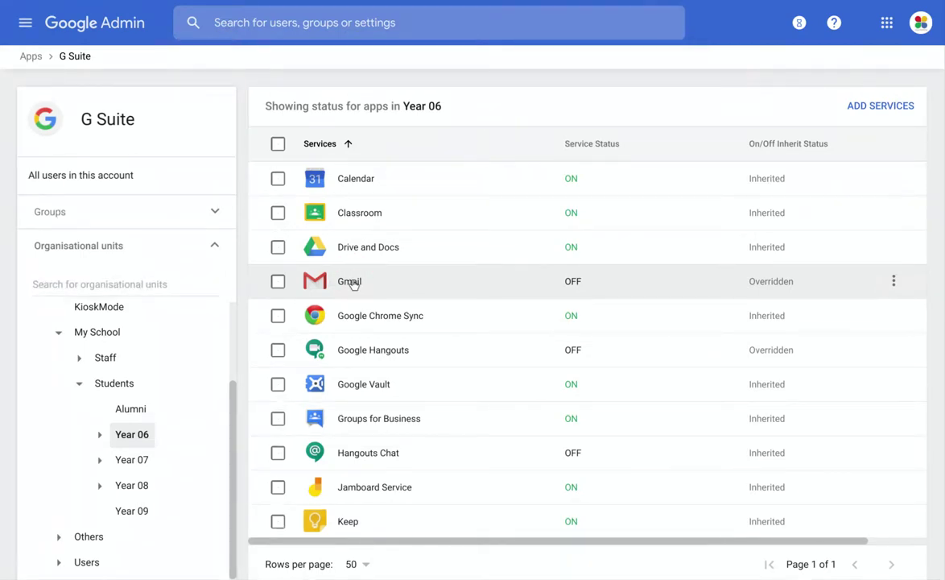
Open the Gmail service settings and look through the available setting categories.
{"action": "left_click", "coordinate": [352, 284]}
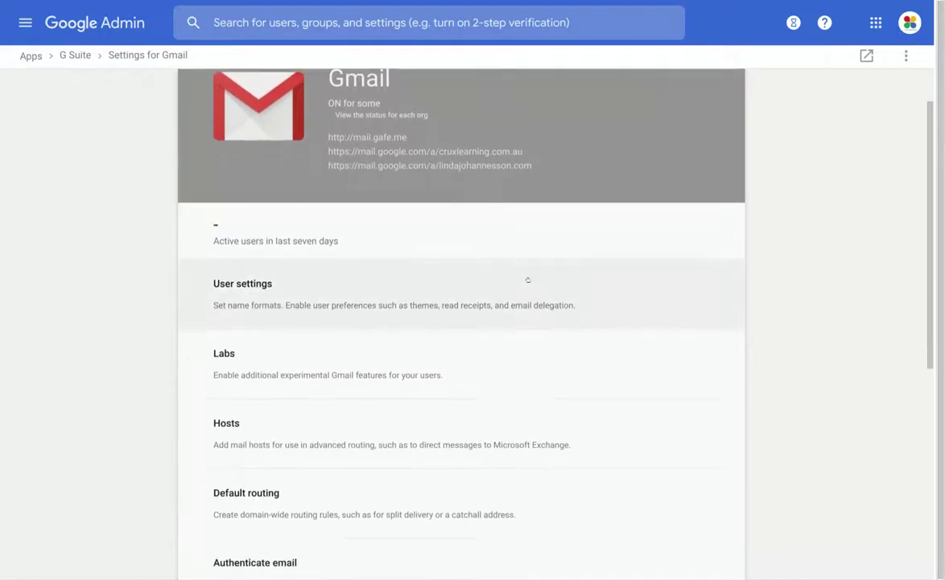
{"action": "scroll", "coordinate": [525, 278], "scroll_direction": "down", "scroll_amount": 3}
{"action": "scroll", "coordinate": [527, 310], "scroll_direction": "down", "scroll_amount": 3}
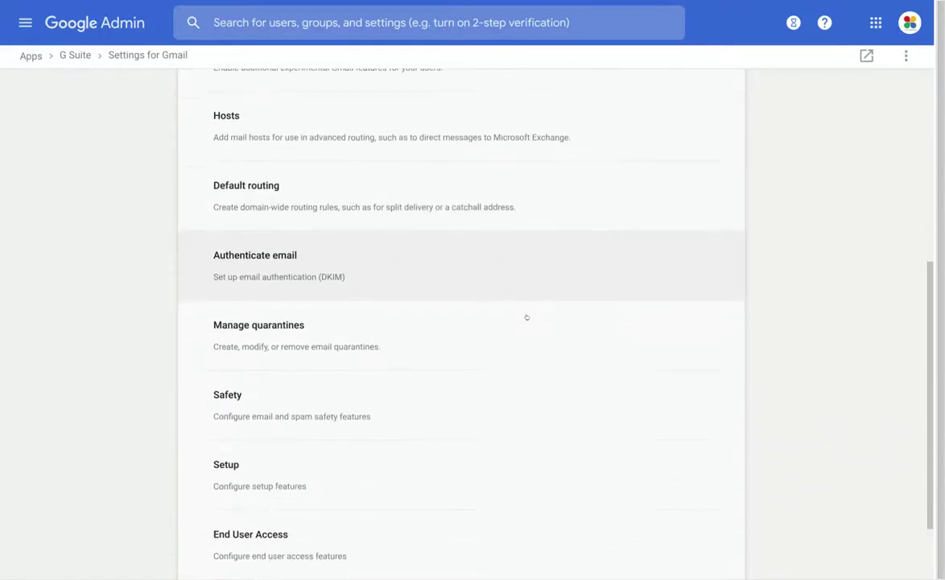